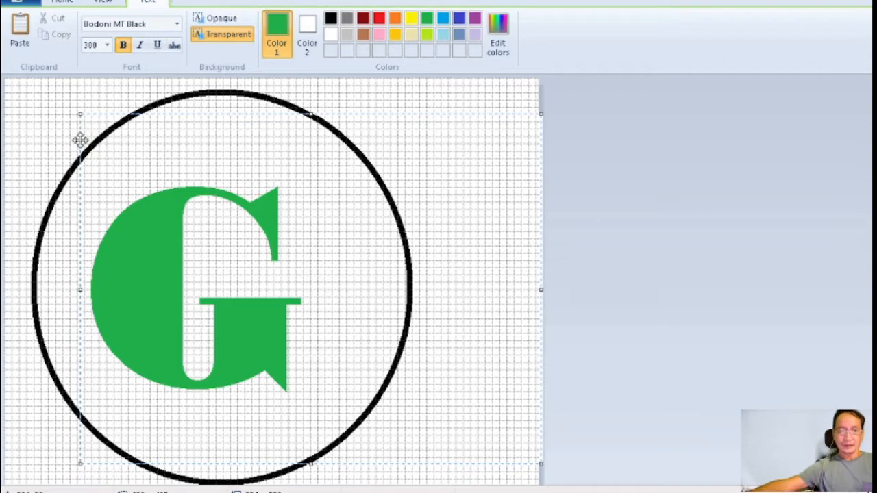
Lower the green letter G slightly inside the circle and choose red for the fill tool.
{"action": "left_click_drag", "start_coordinate": [79, 117], "coordinate": [124, 132]}
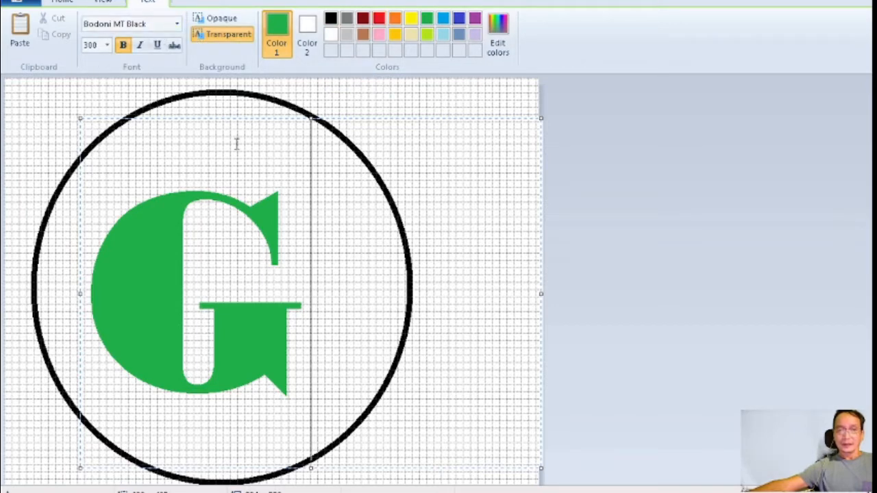
{"action": "left_click", "coordinate": [411, 96]}
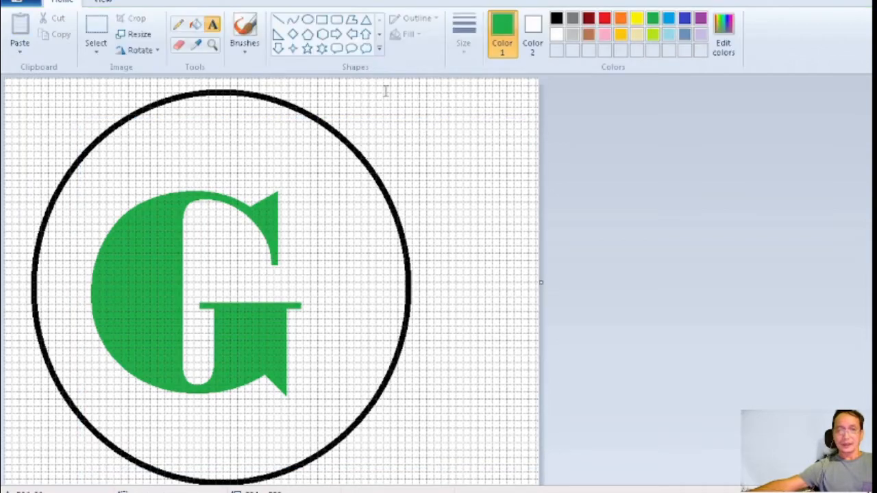
{"action": "left_click", "coordinate": [197, 25]}
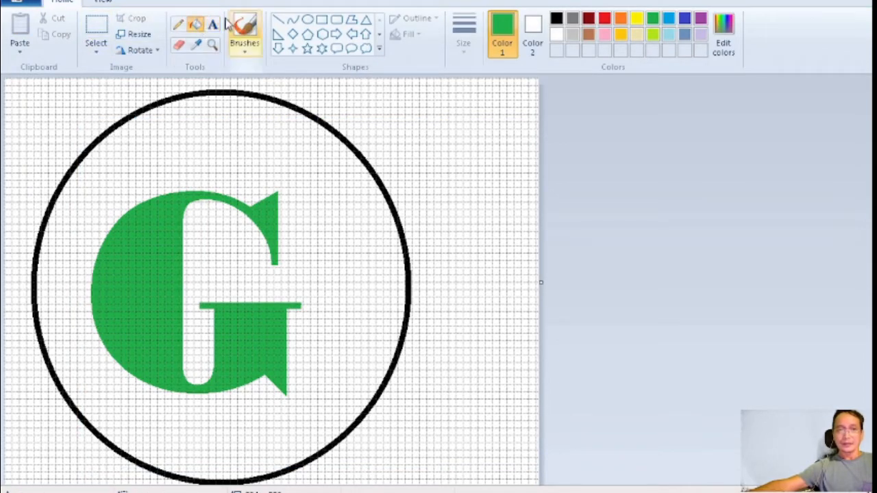
{"action": "left_click", "coordinate": [604, 20]}
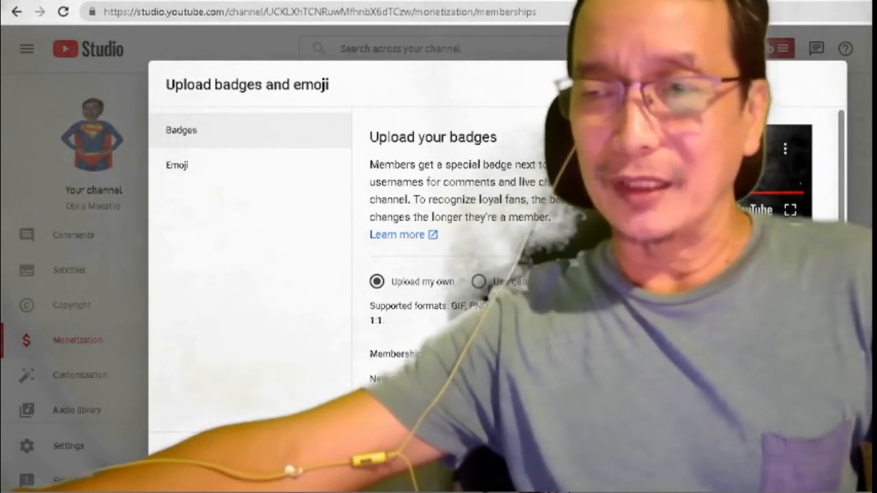
Examine the channel's badge upload settings in YouTube Studio, down to the list of membership durations.
{"action": "scroll", "coordinate": [597, 281], "scroll_direction": "down", "scroll_amount": 1}
{"action": "scroll", "coordinate": [596, 281], "scroll_direction": "down", "scroll_amount": 2}
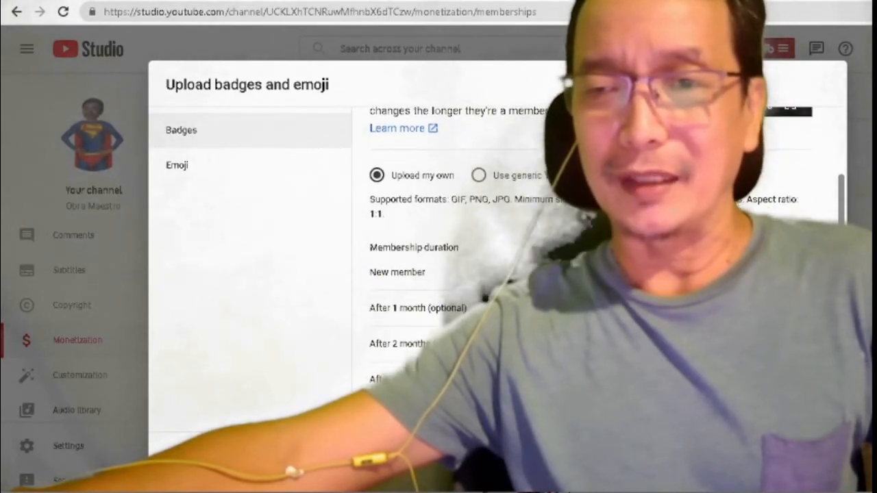
{"action": "scroll", "coordinate": [597, 281], "scroll_direction": "down", "scroll_amount": 1}
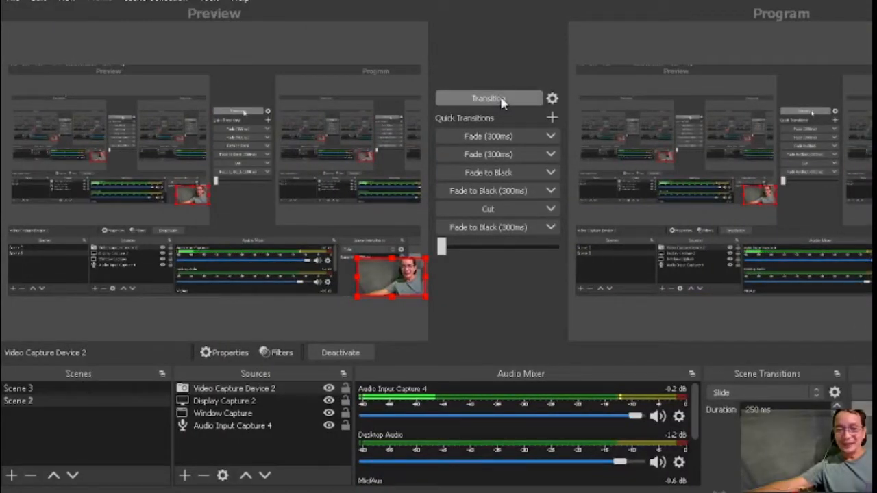
{"action": "mouse_move", "coordinate": [809, 483]}
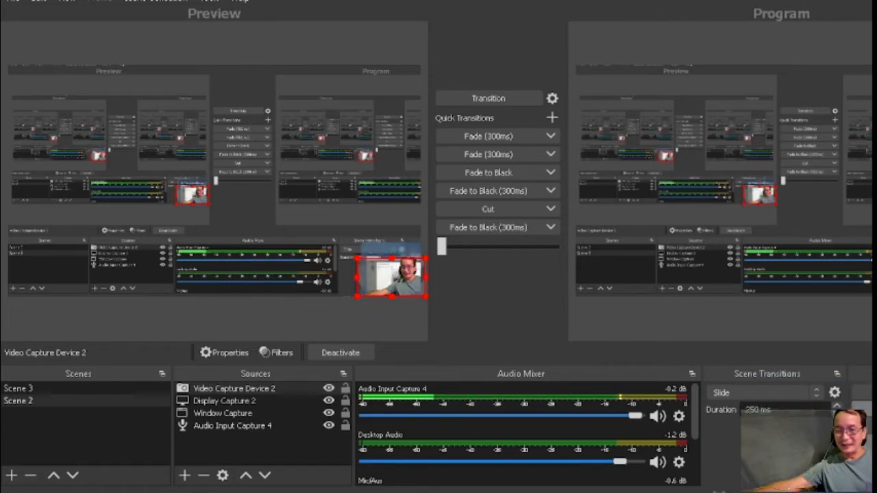
{"action": "left_click", "coordinate": [788, 442]}
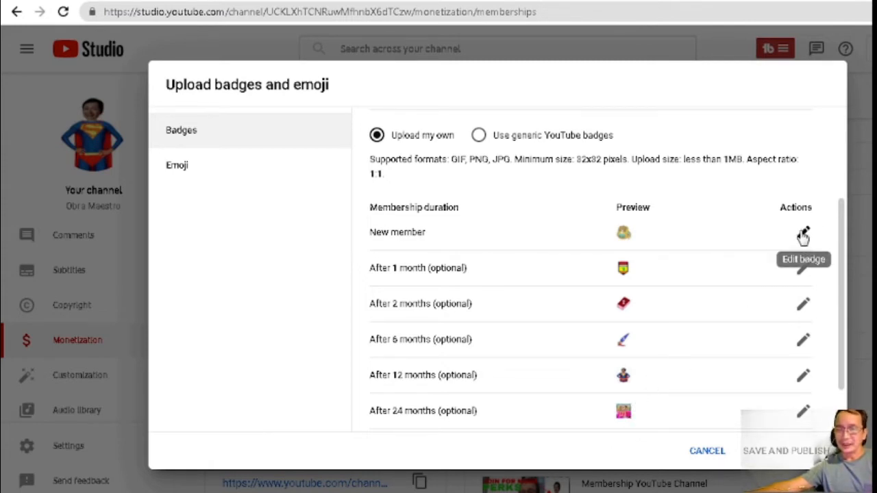
Preview the generic YouTube badges and switch back to the Upload my own option.
{"action": "left_click", "coordinate": [478, 137]}
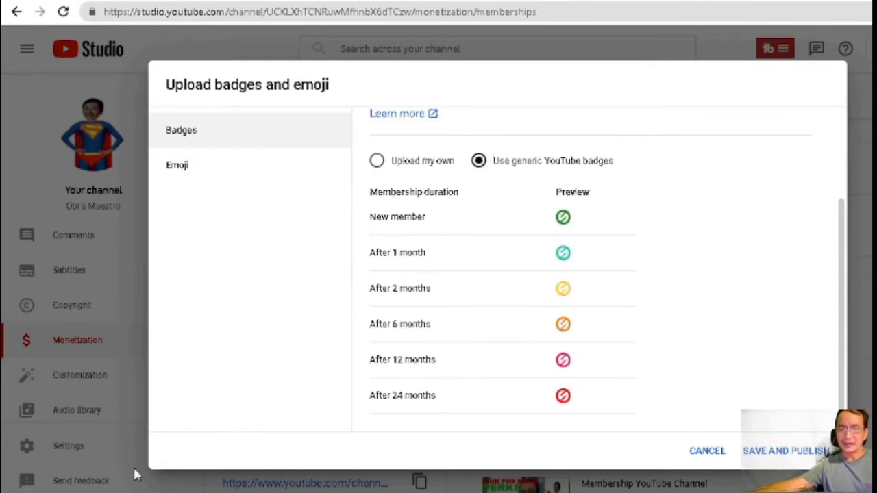
{"action": "left_click", "coordinate": [376, 162]}
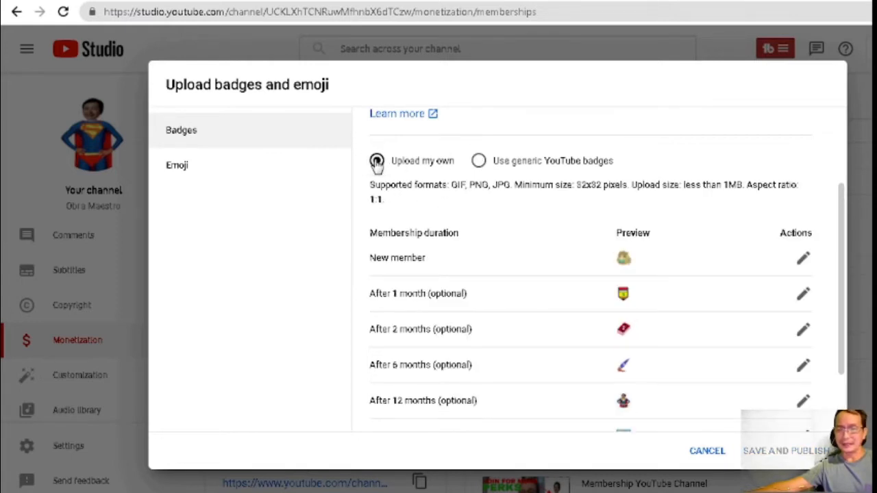
Examine the emoji upload section, including the supported image formats and the channel's full list of named emoji.
{"action": "left_click", "coordinate": [178, 172]}
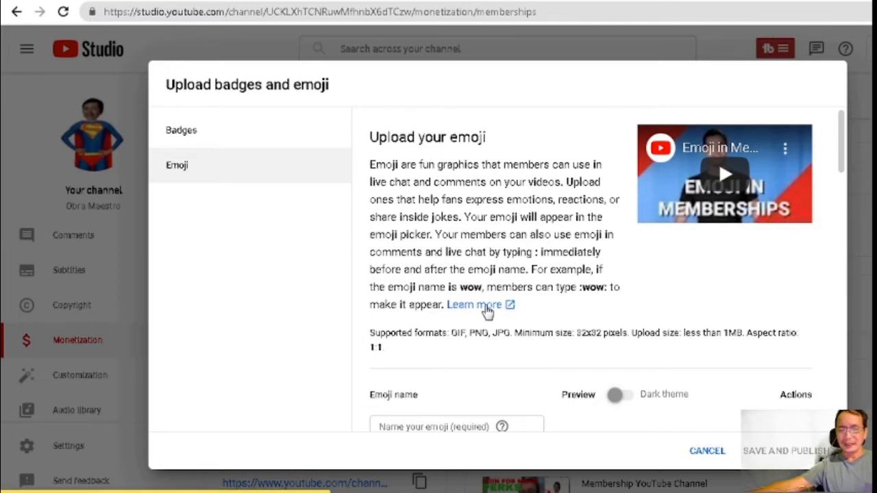
{"action": "scroll", "coordinate": [514, 304], "scroll_direction": "down", "scroll_amount": 1}
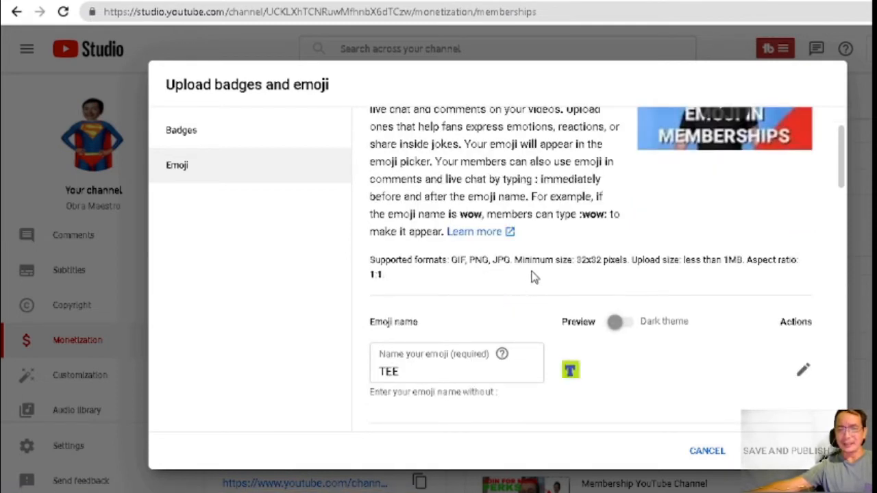
{"action": "scroll", "coordinate": [533, 275], "scroll_direction": "down", "scroll_amount": 1}
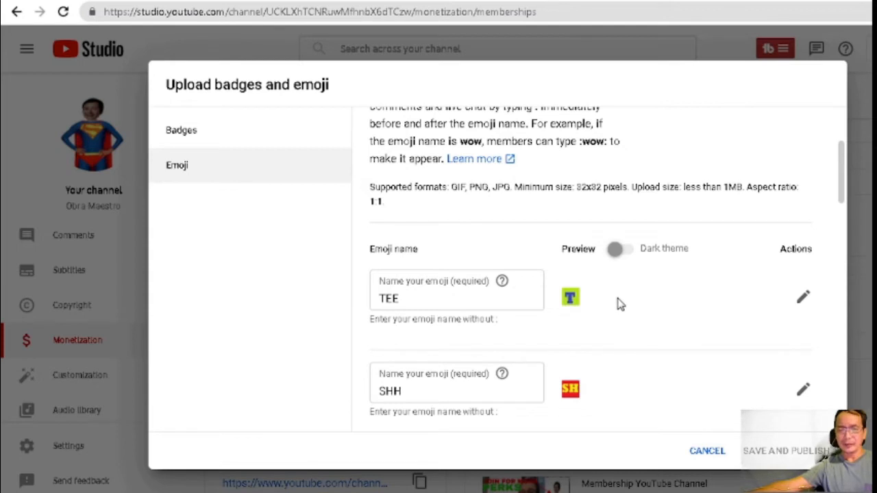
{"action": "scroll", "coordinate": [619, 304], "scroll_direction": "down", "scroll_amount": 2}
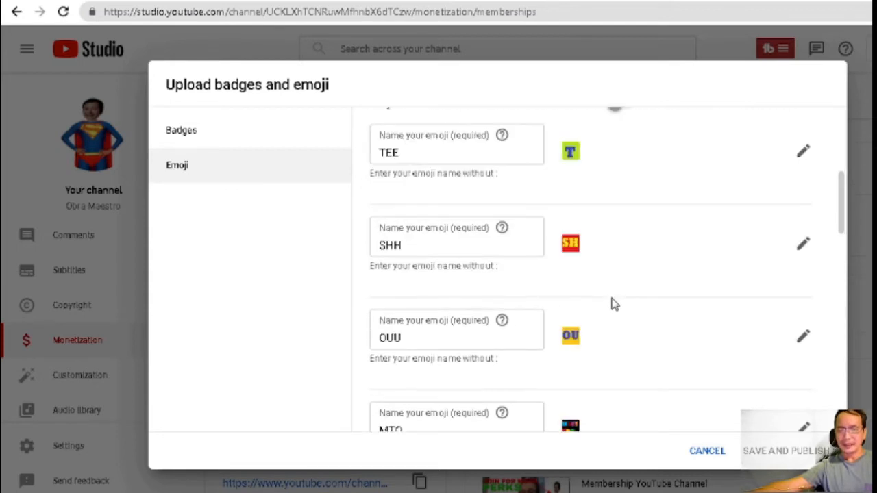
{"action": "scroll", "coordinate": [615, 304], "scroll_direction": "down", "scroll_amount": 1}
{"action": "scroll", "coordinate": [615, 304], "scroll_direction": "down", "scroll_amount": 2}
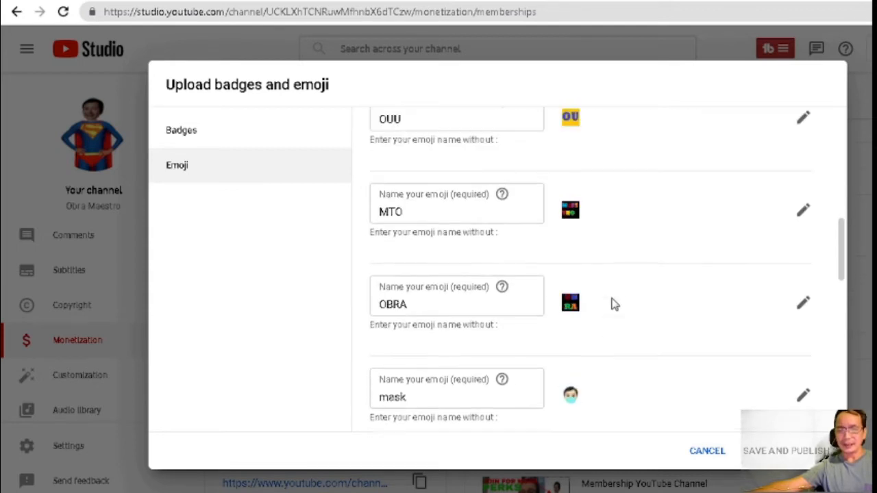
{"action": "scroll", "coordinate": [615, 305], "scroll_direction": "down", "scroll_amount": 1}
{"action": "scroll", "coordinate": [614, 304], "scroll_direction": "down", "scroll_amount": 2}
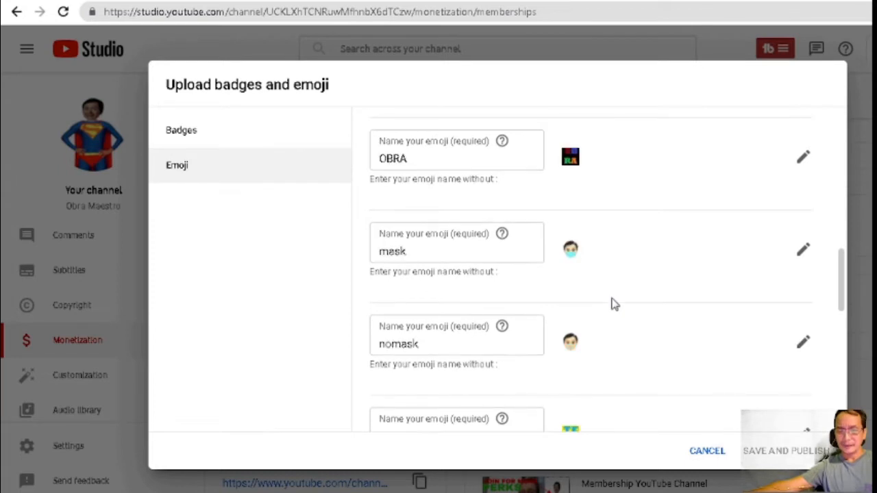
{"action": "scroll", "coordinate": [614, 304], "scroll_direction": "down", "scroll_amount": 1}
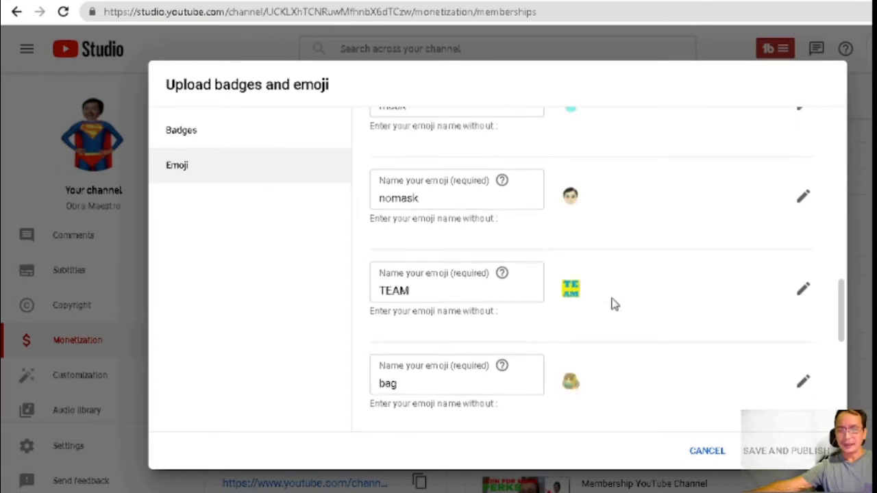
{"action": "scroll", "coordinate": [615, 304], "scroll_direction": "down", "scroll_amount": 1}
{"action": "scroll", "coordinate": [614, 305], "scroll_direction": "down", "scroll_amount": 2}
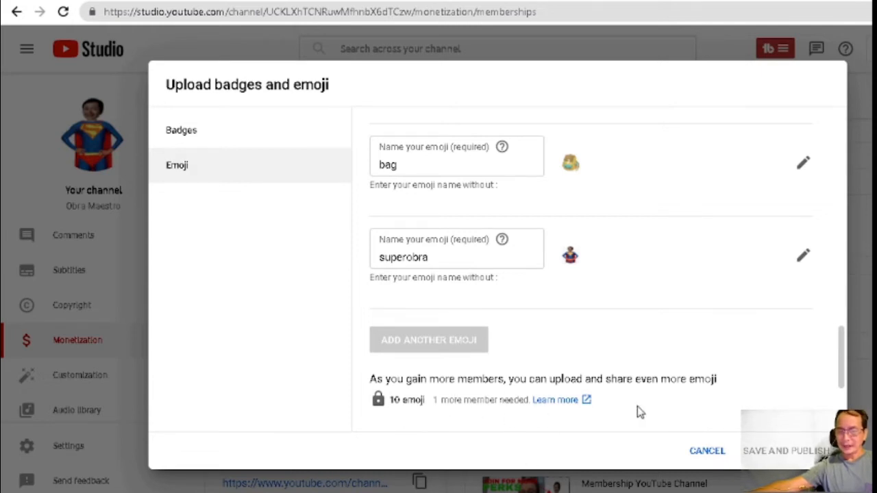
{"action": "scroll", "coordinate": [773, 297], "scroll_direction": "up", "scroll_amount": 3}
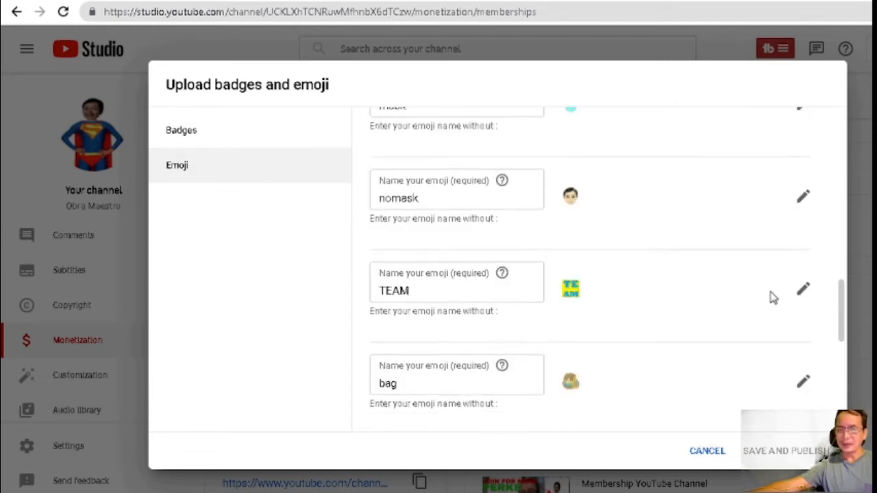
{"action": "scroll", "coordinate": [773, 298], "scroll_direction": "up", "scroll_amount": 10}
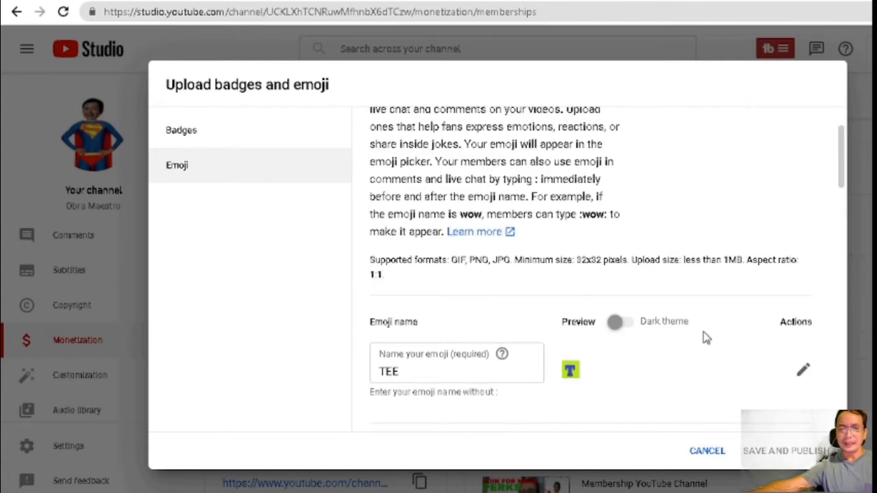
{"action": "scroll", "coordinate": [705, 337], "scroll_direction": "up", "scroll_amount": 1}
{"action": "scroll", "coordinate": [706, 338], "scroll_direction": "down", "scroll_amount": 1}
{"action": "scroll", "coordinate": [706, 337], "scroll_direction": "up", "scroll_amount": 2}
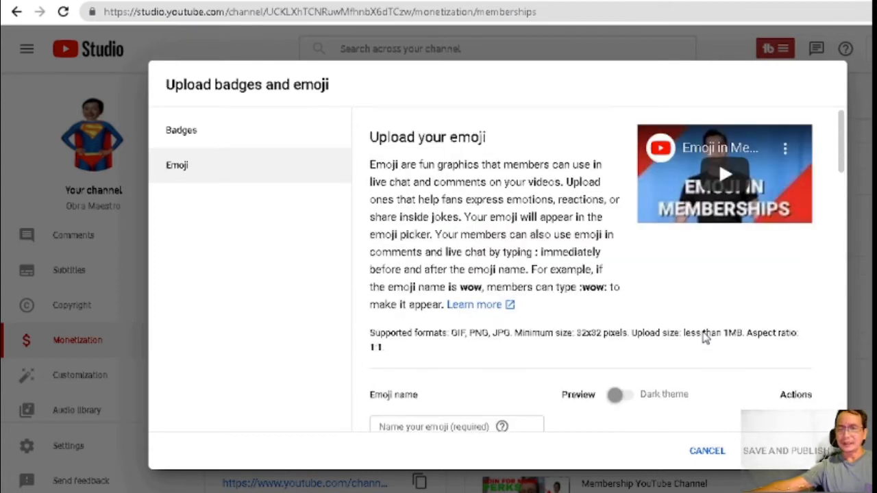
View the image editing options for the TEE emoji and dismiss them without choosing one.
{"action": "scroll", "coordinate": [706, 337], "scroll_direction": "down", "scroll_amount": 1}
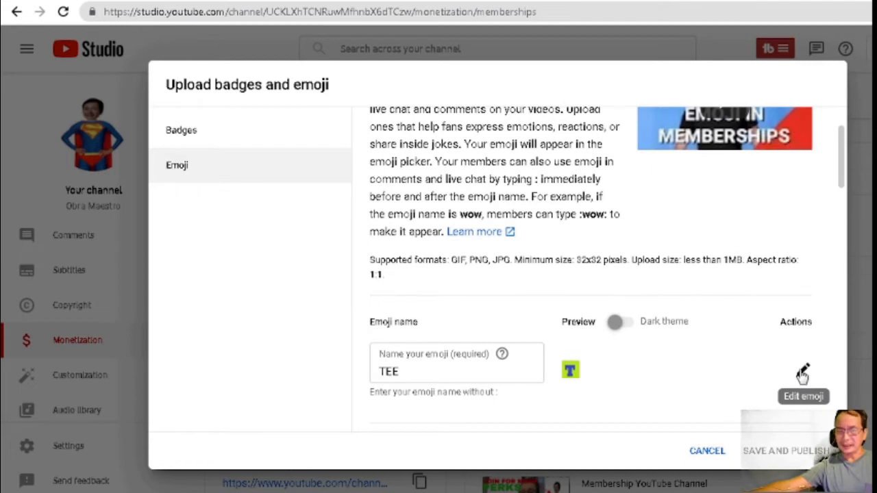
{"action": "left_click", "coordinate": [803, 374]}
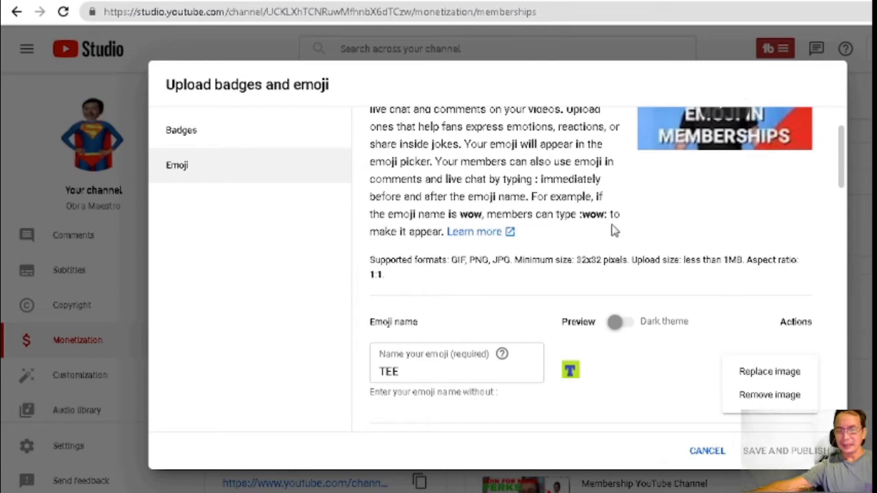
{"action": "left_click", "coordinate": [704, 458]}
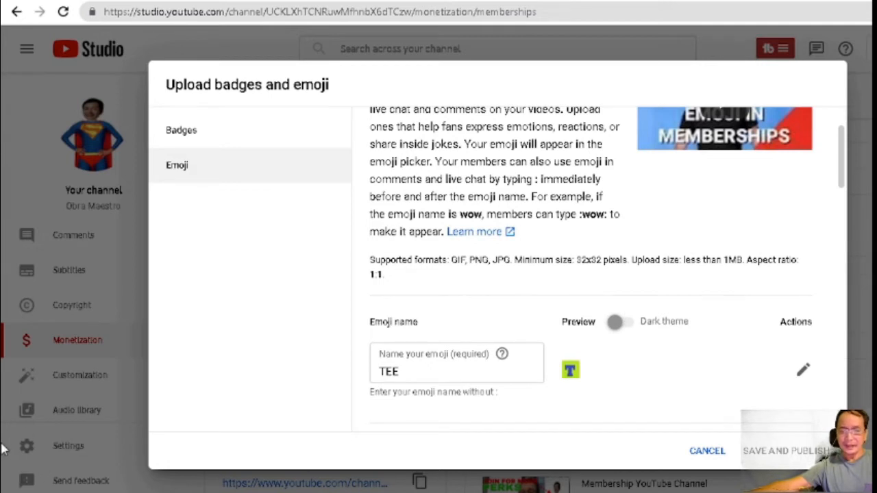
Open Paint and widen the blank canvas by extending its right edge.
{"action": "key", "text": "super"}
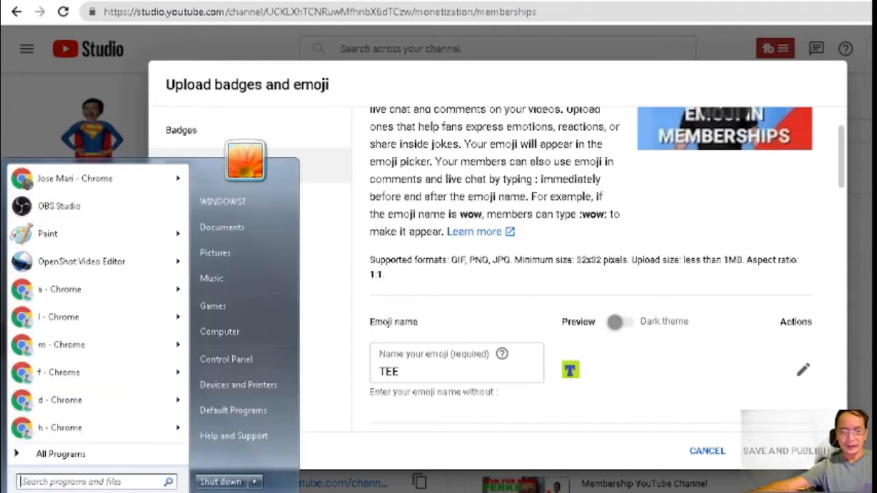
{"action": "left_click", "coordinate": [44, 481]}
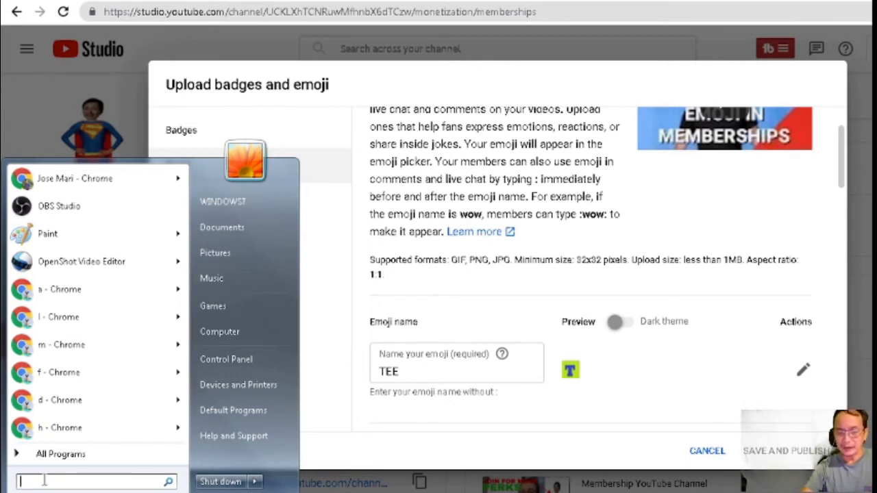
{"action": "type", "text": "pain"}
{"action": "key", "text": "Return"}
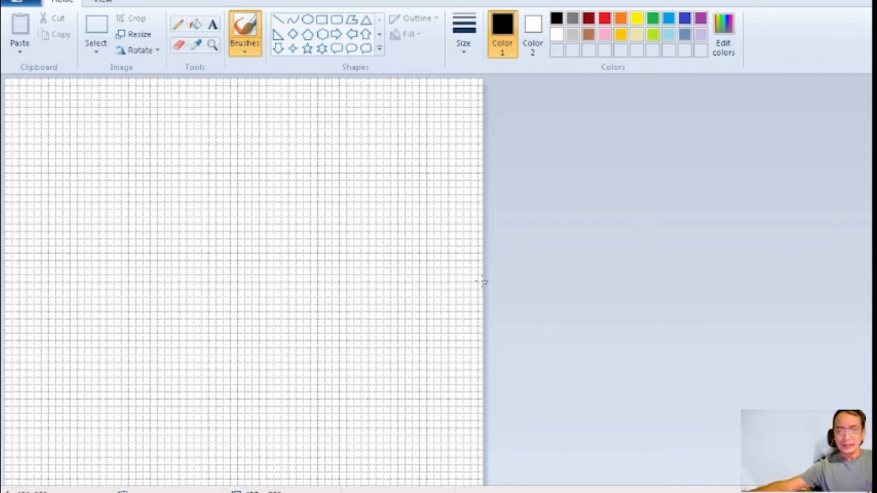
{"action": "left_click_drag", "start_coordinate": [484, 282], "coordinate": [871, 265]}
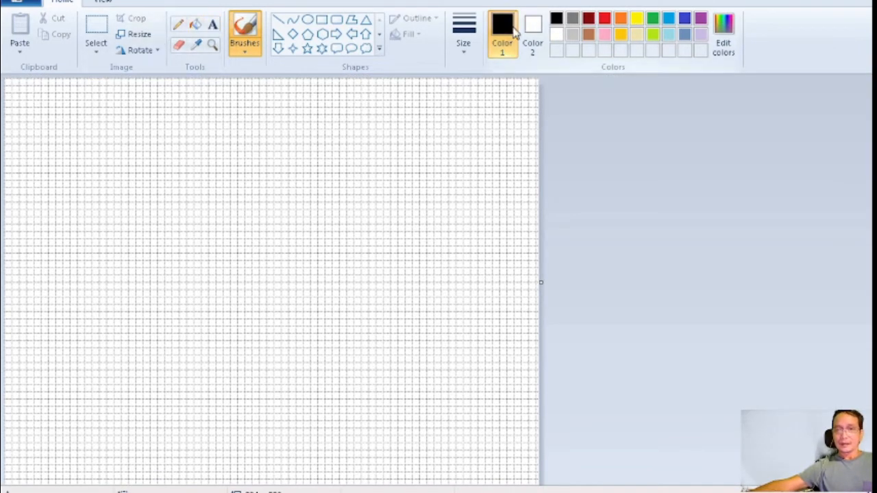
Draw a black circle with the thickest outline and enlarge it toward the canvas's upper-left corner to nearly fill the visible height.
{"action": "left_click", "coordinate": [307, 19]}
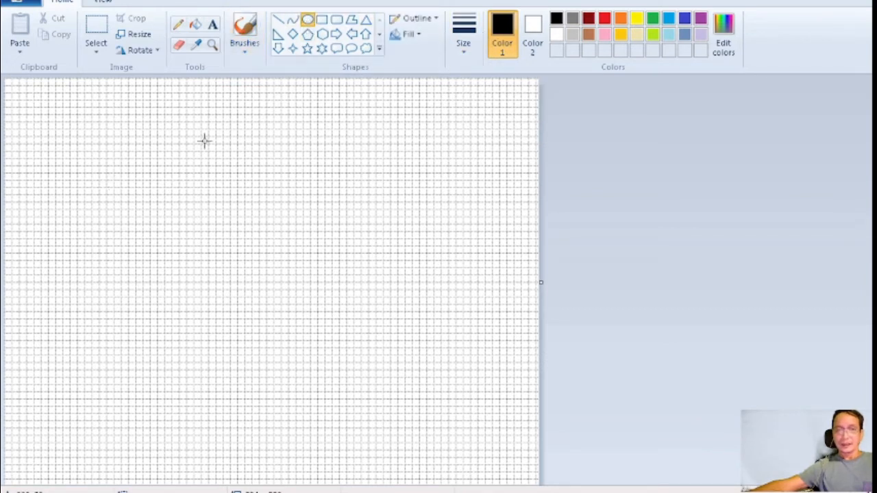
{"action": "left_click", "coordinate": [464, 54]}
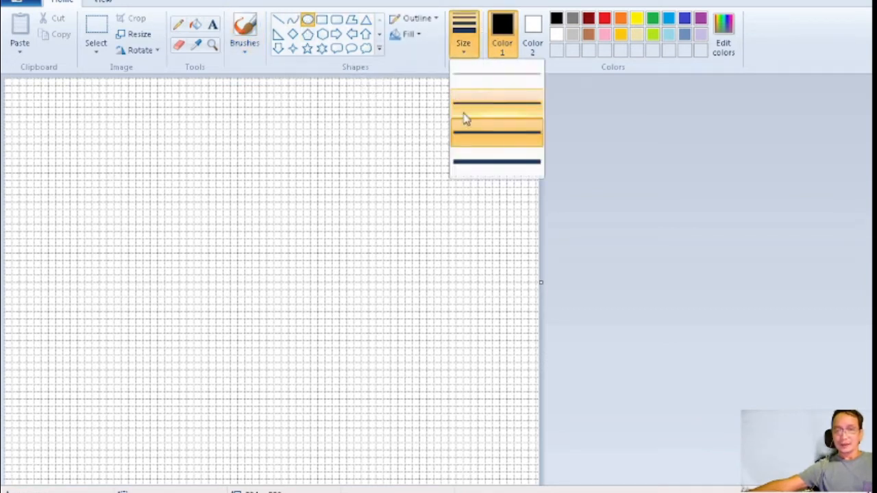
{"action": "left_click", "coordinate": [468, 163]}
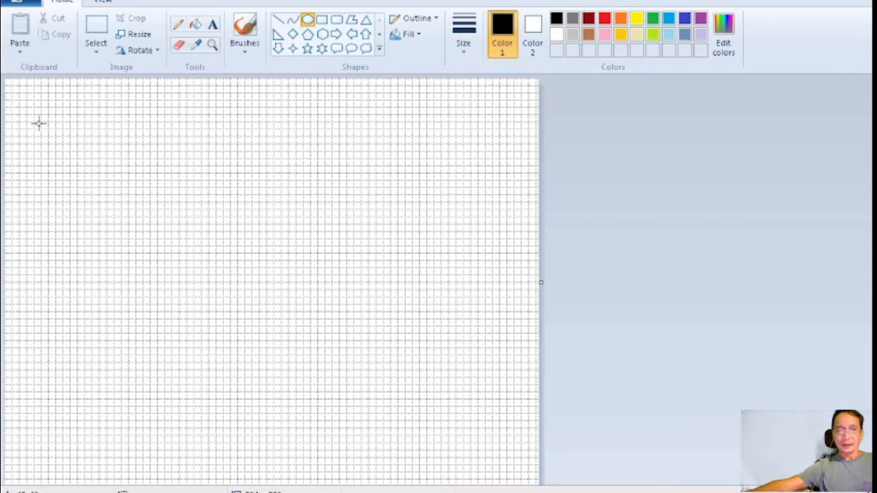
{"action": "left_click_drag", "start_coordinate": [85, 174], "coordinate": [409, 483]}
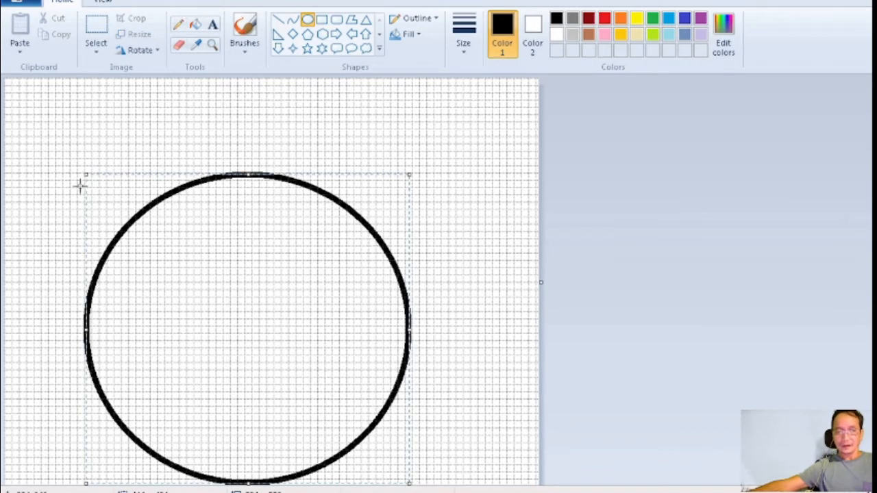
{"action": "left_click_drag", "start_coordinate": [83, 176], "coordinate": [32, 90]}
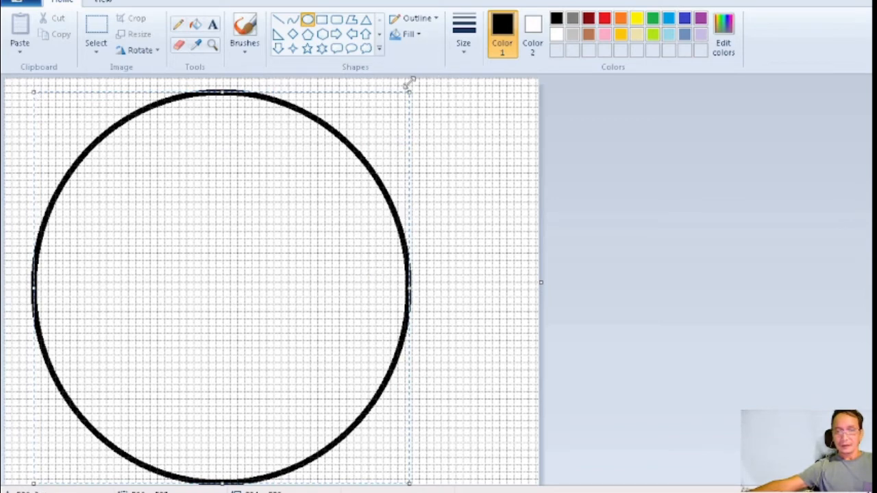
Add a green letter G as text inside the circle at font size 300.
{"action": "left_click", "coordinate": [213, 26]}
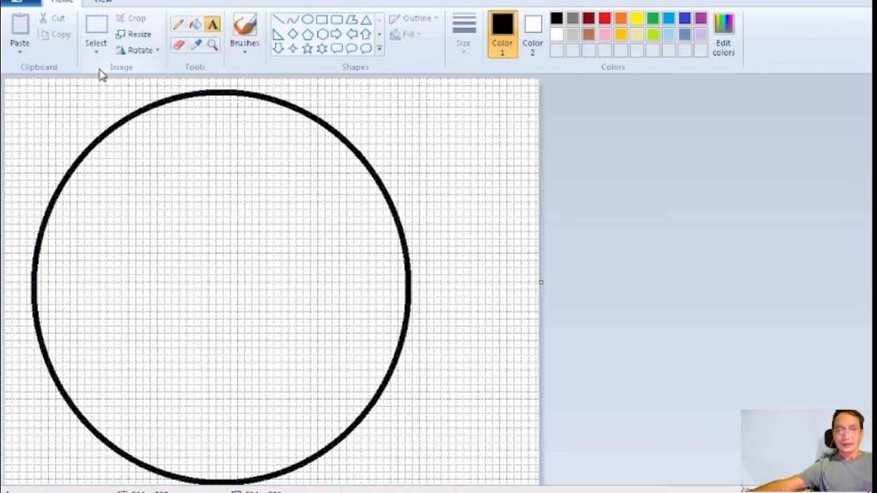
{"action": "left_click", "coordinate": [174, 254]}
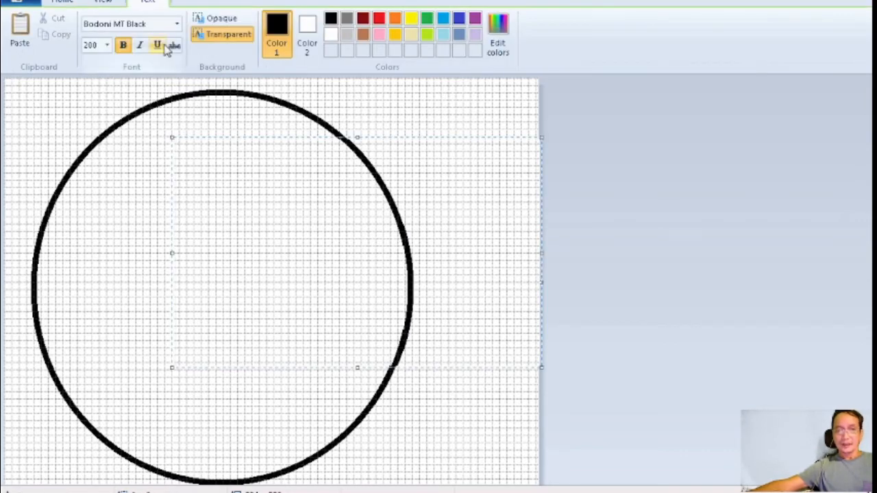
{"action": "left_click", "coordinate": [107, 45]}
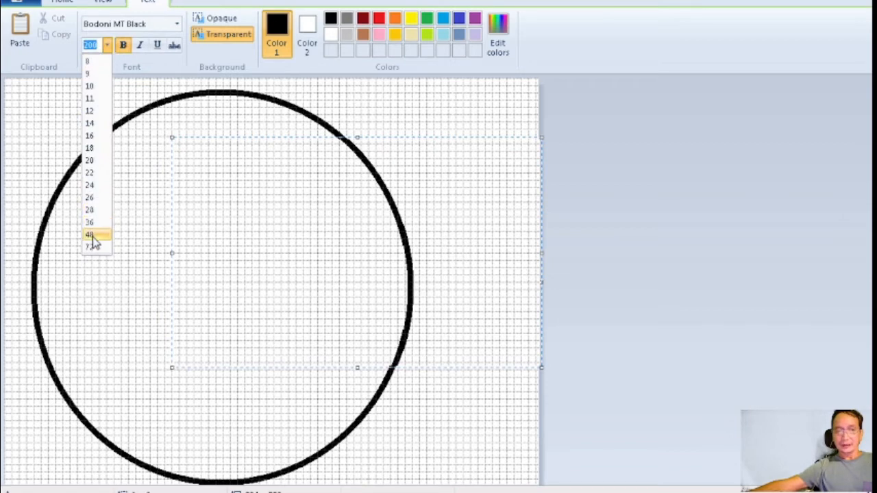
{"action": "type", "text": "30"}
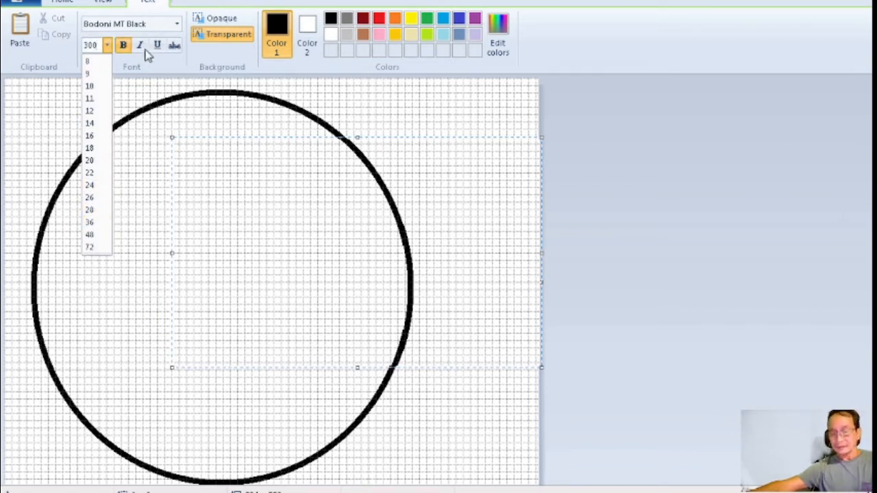
{"action": "key", "text": "Return"}
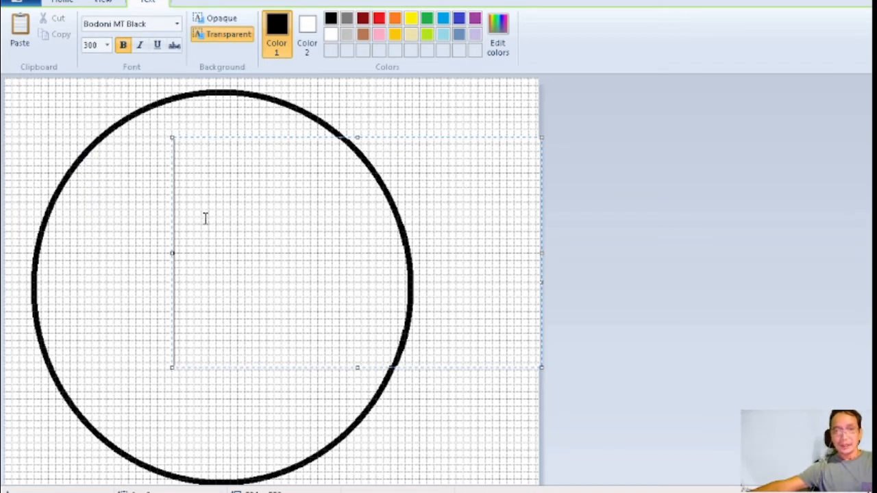
{"action": "left_click", "coordinate": [428, 23]}
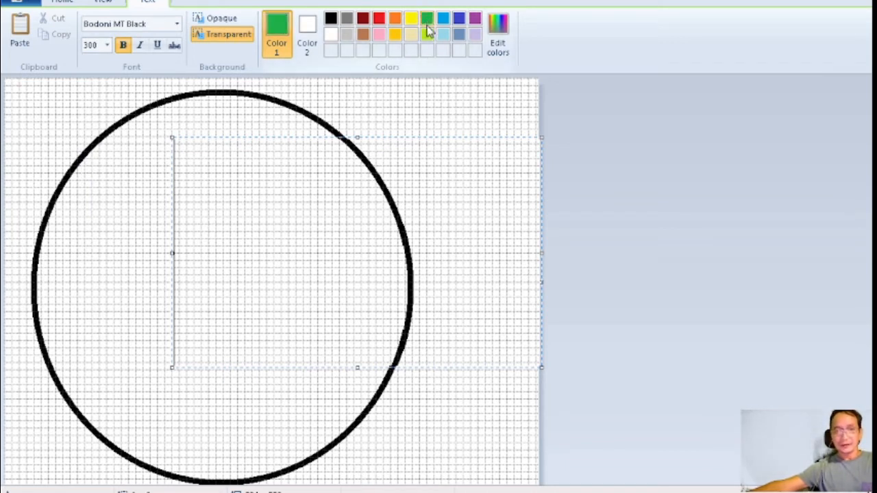
{"action": "type", "text": "G"}
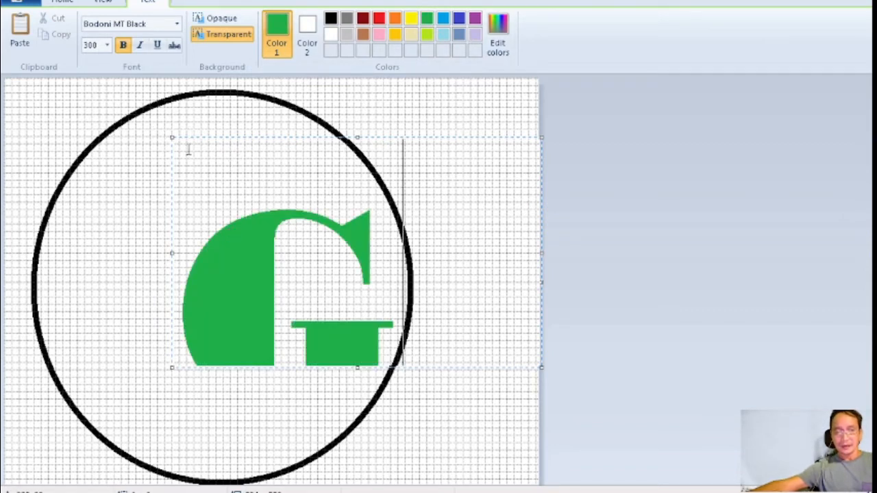
Enlarge the text box to fit the whole letter G, position it inside the circle and commit the text.
{"action": "left_click_drag", "start_coordinate": [175, 136], "coordinate": [130, 120]}
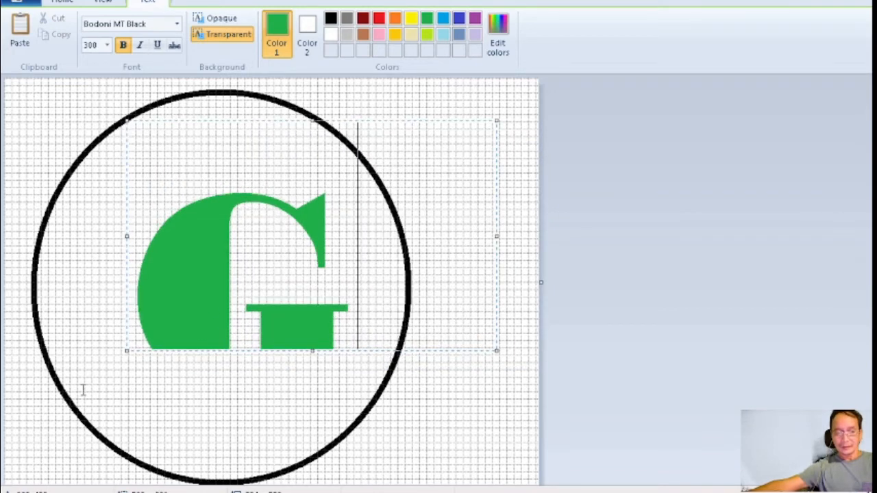
{"action": "left_click_drag", "start_coordinate": [126, 351], "coordinate": [34, 466]}
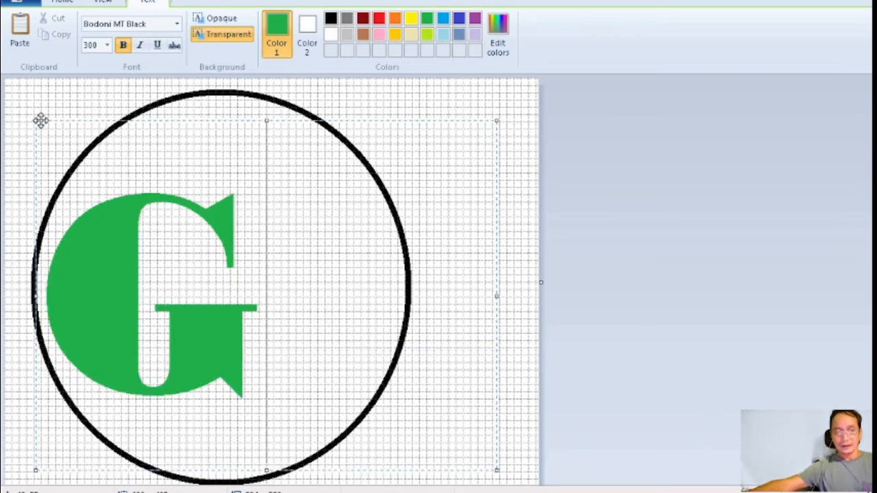
{"action": "left_click_drag", "start_coordinate": [39, 121], "coordinate": [143, 110]}
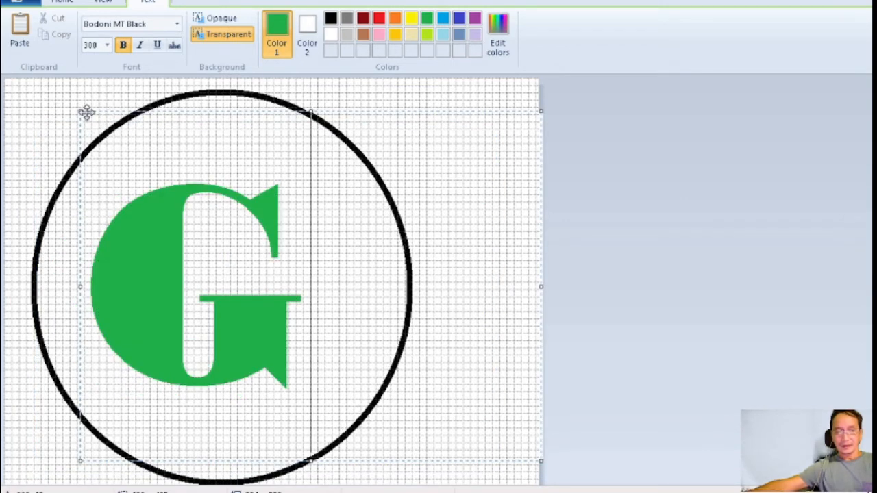
{"action": "left_click_drag", "start_coordinate": [87, 112], "coordinate": [111, 115]}
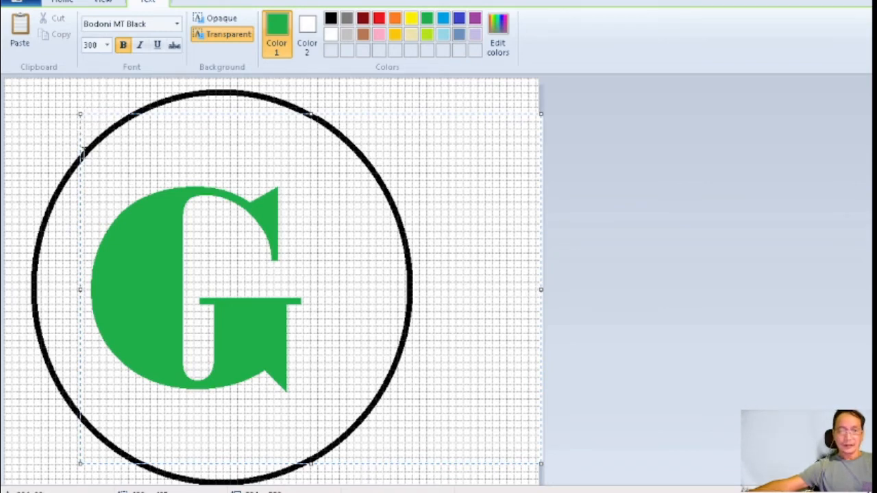
{"action": "left_click_drag", "start_coordinate": [78, 115], "coordinate": [124, 128]}
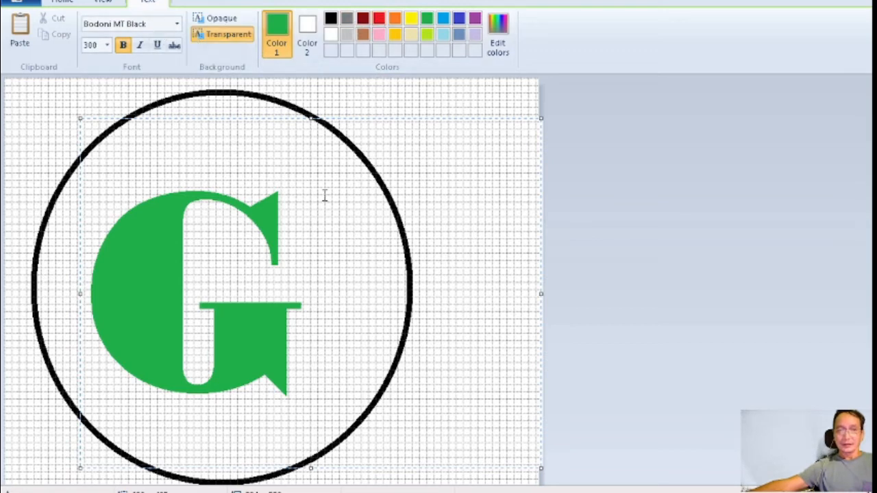
{"action": "left_click", "coordinate": [416, 98]}
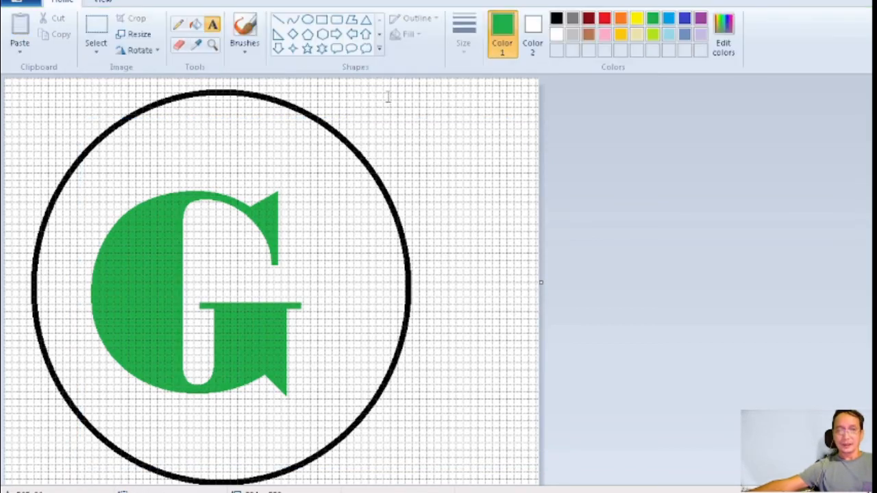
Fill the circle's interior around the letter G with red.
{"action": "left_click", "coordinate": [196, 24]}
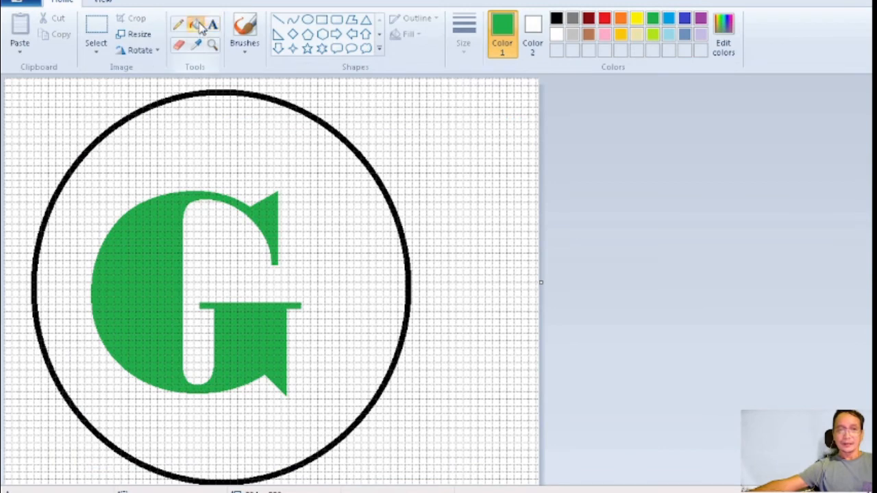
{"action": "left_click", "coordinate": [604, 21]}
{"action": "left_click", "coordinate": [225, 140]}
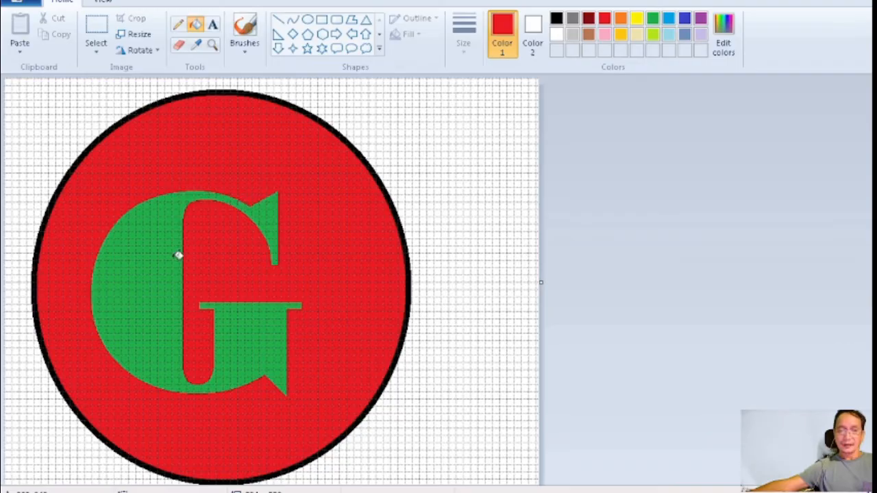
Resize the whole image to 32 by 32 pixels without maintaining the aspect ratio.
{"action": "left_click", "coordinate": [128, 33]}
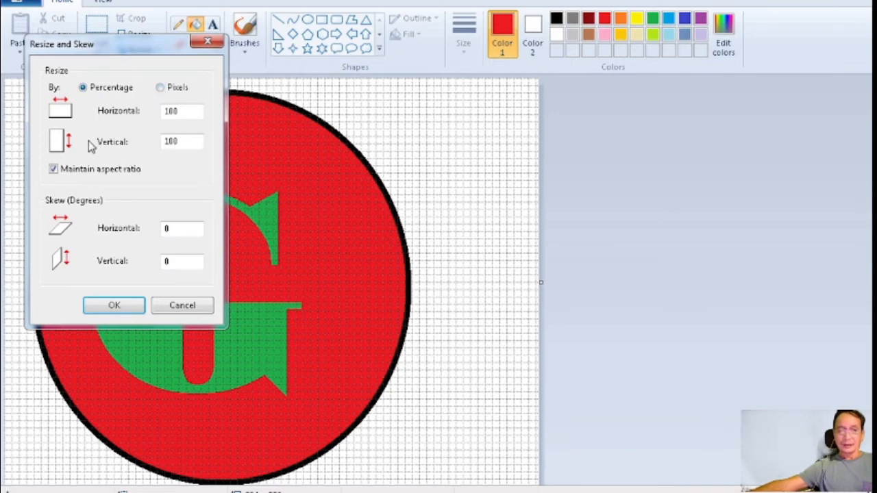
{"action": "left_click", "coordinate": [54, 169]}
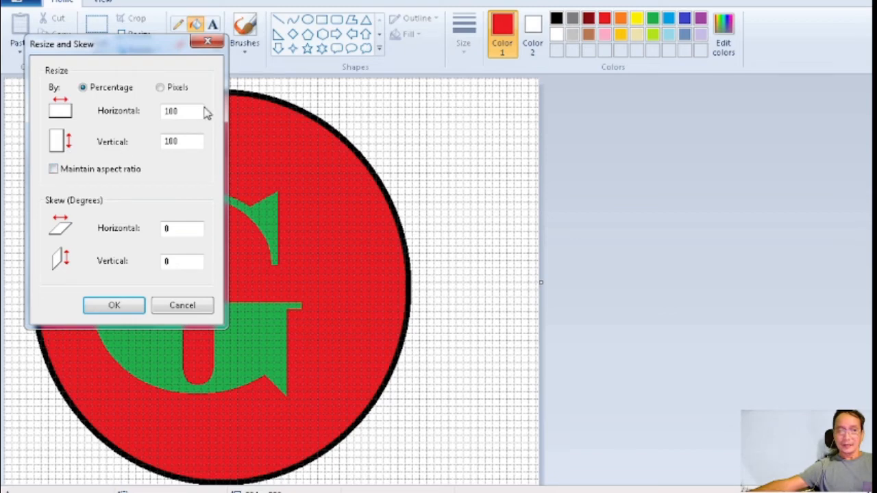
{"action": "left_click", "coordinate": [160, 88]}
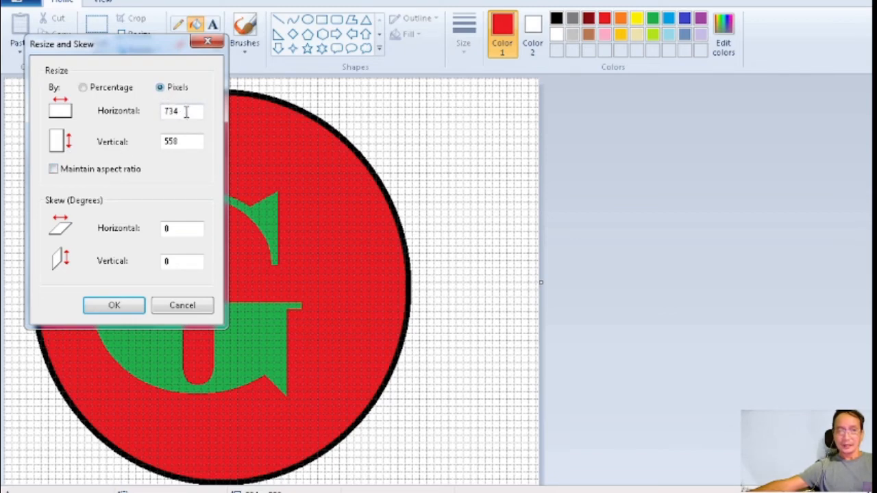
{"action": "left_click_drag", "start_coordinate": [185, 113], "coordinate": [169, 112]}
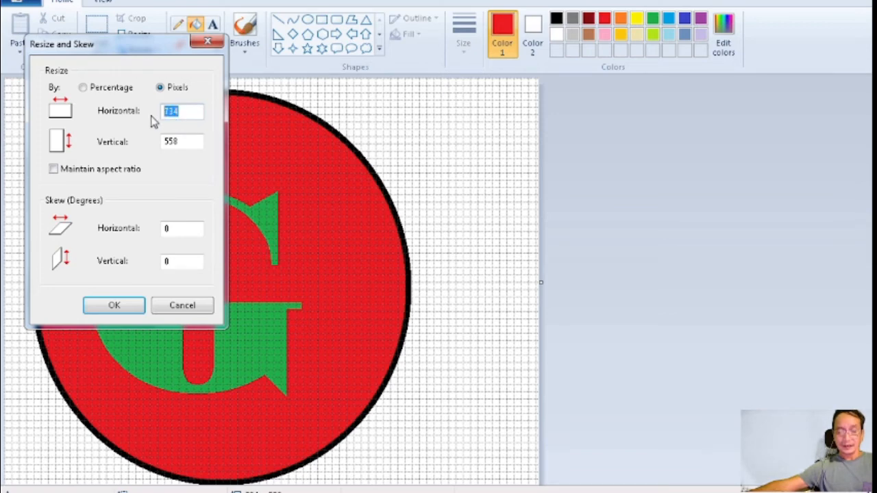
{"action": "type", "text": "32"}
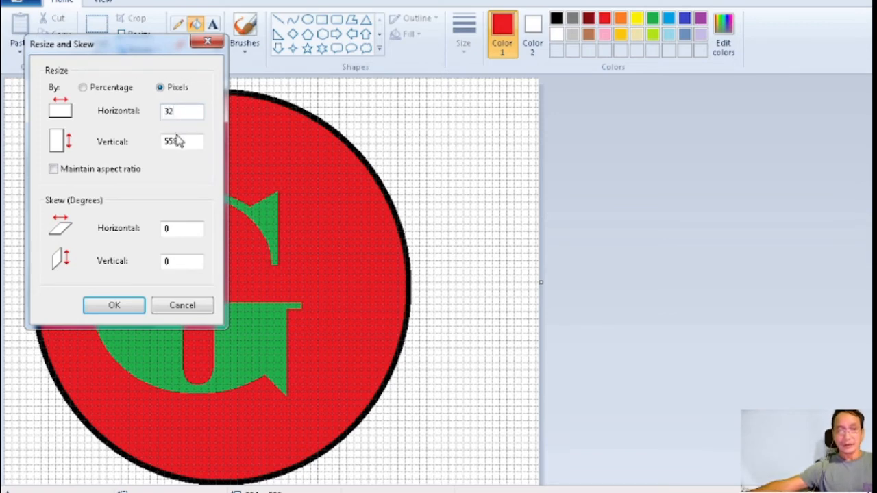
{"action": "left_click_drag", "start_coordinate": [181, 141], "coordinate": [163, 142]}
{"action": "type", "text": "32"}
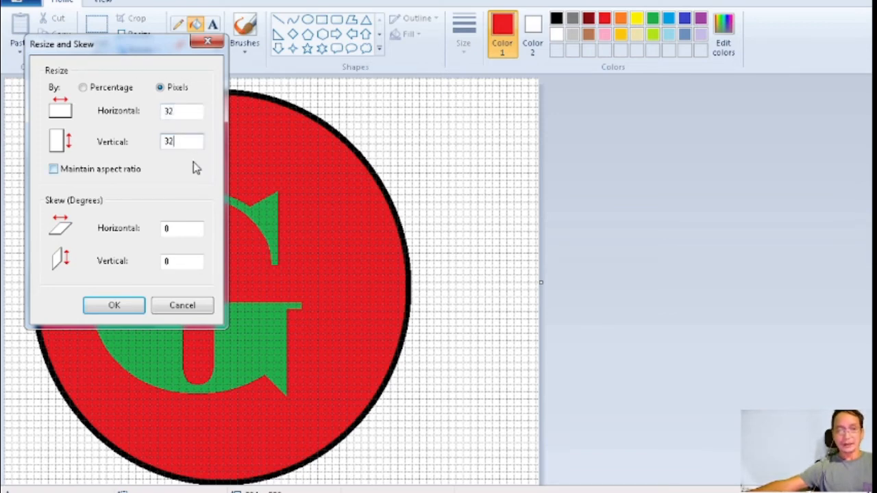
{"action": "left_click", "coordinate": [114, 306]}
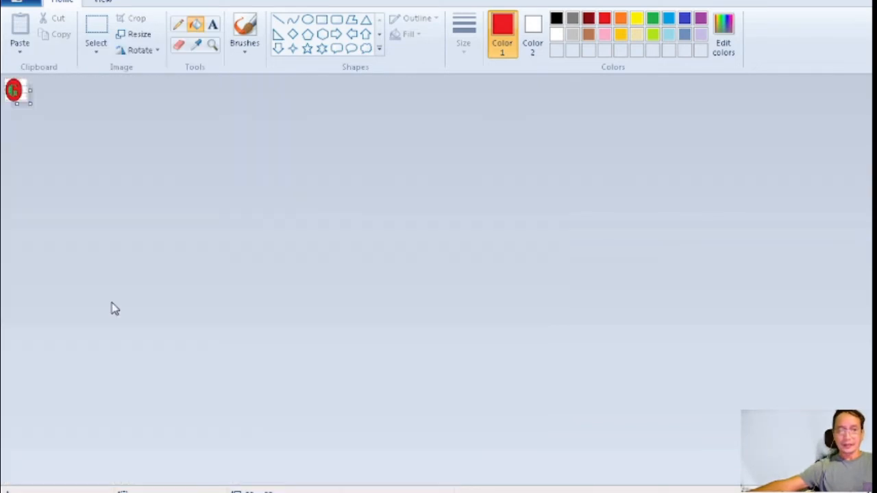
Save the image as a JPEG named EMOJI2 in the Pictures library.
{"action": "left_click", "coordinate": [22, 3]}
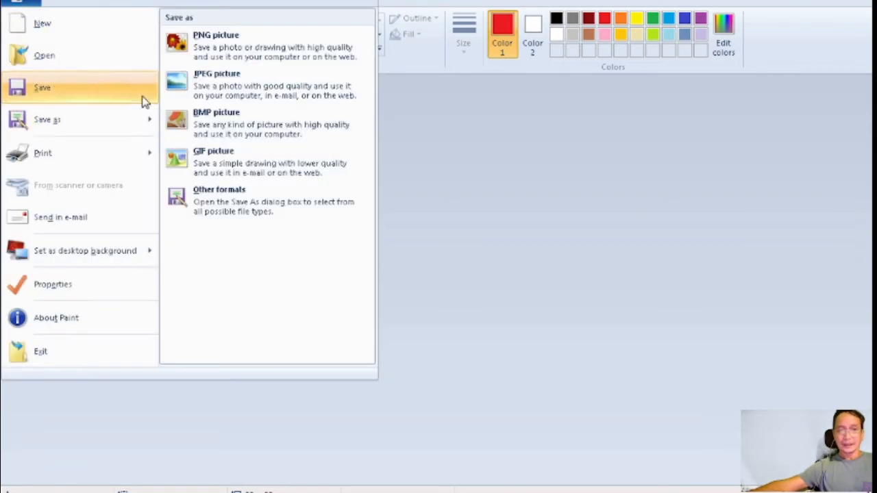
{"action": "left_click", "coordinate": [216, 86]}
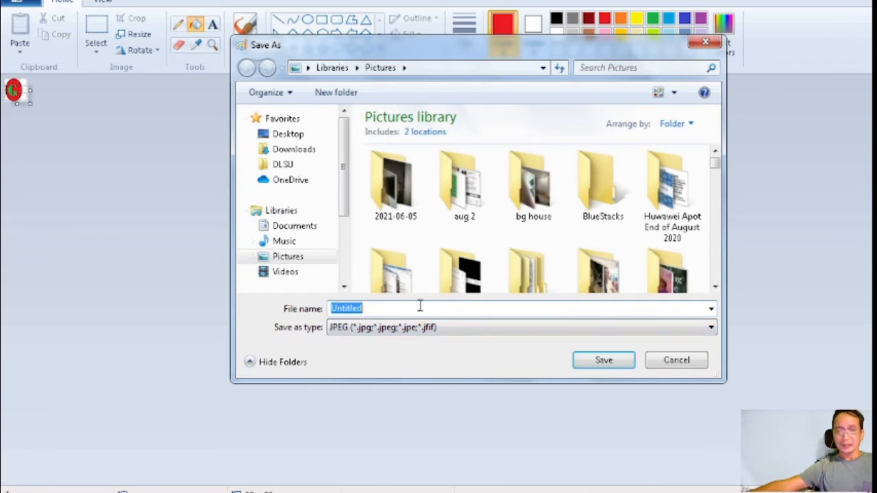
{"action": "left_click", "coordinate": [707, 329]}
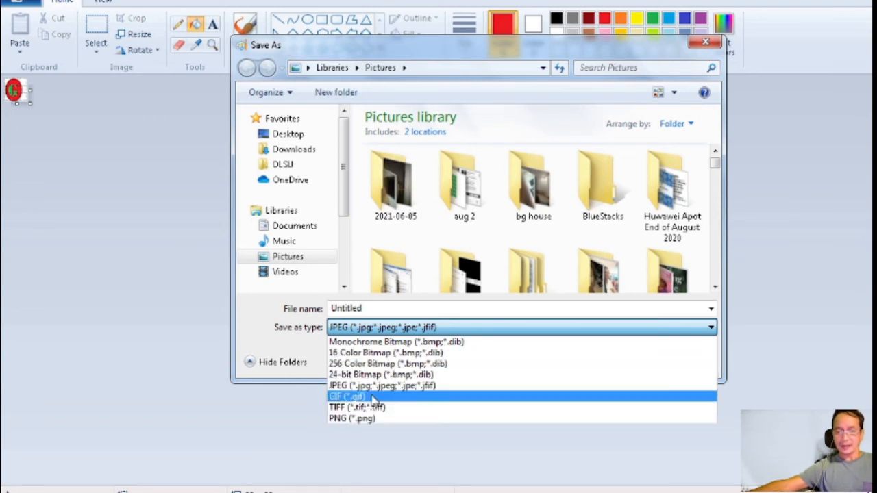
{"action": "left_click", "coordinate": [486, 329]}
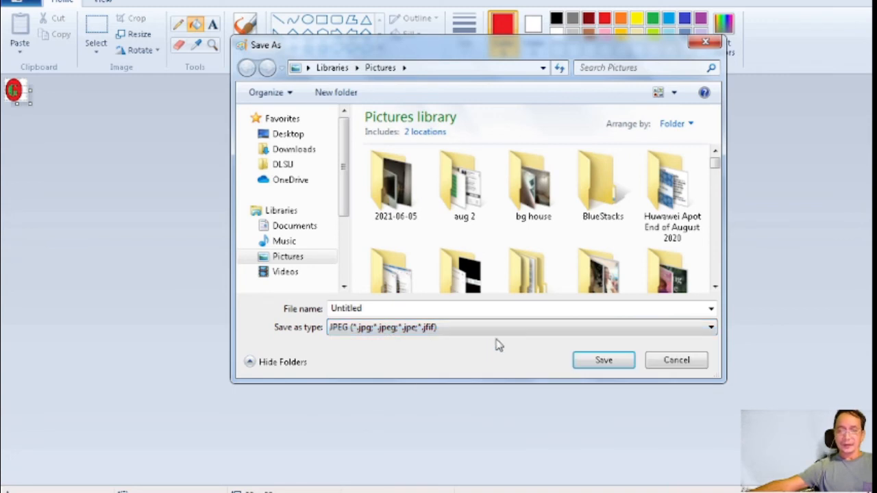
{"action": "double_click", "coordinate": [386, 308]}
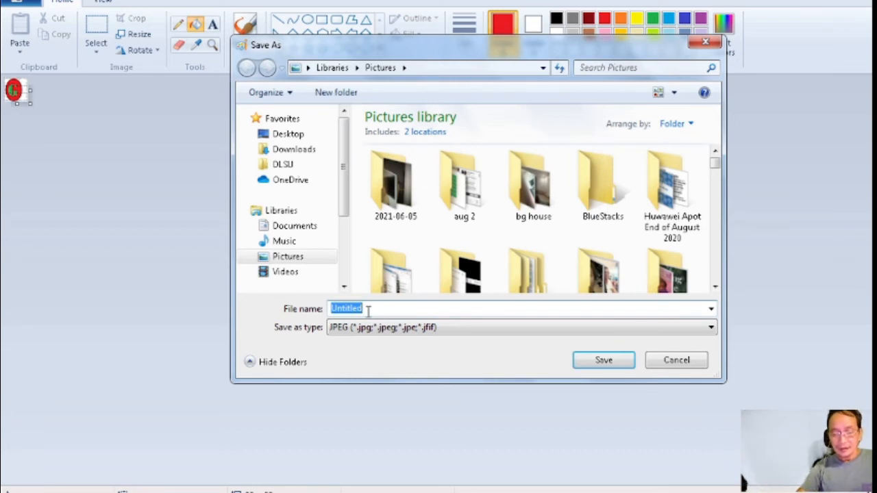
{"action": "type", "text": "EMO"}
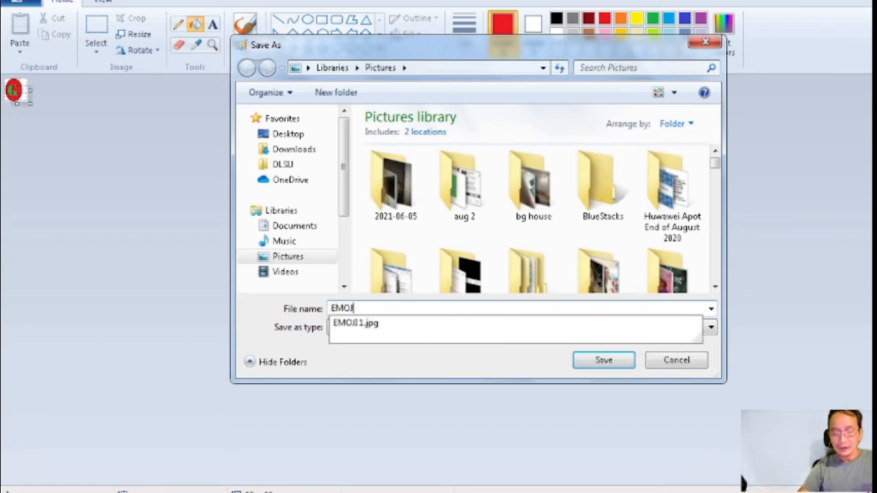
{"action": "type", "text": "JI2"}
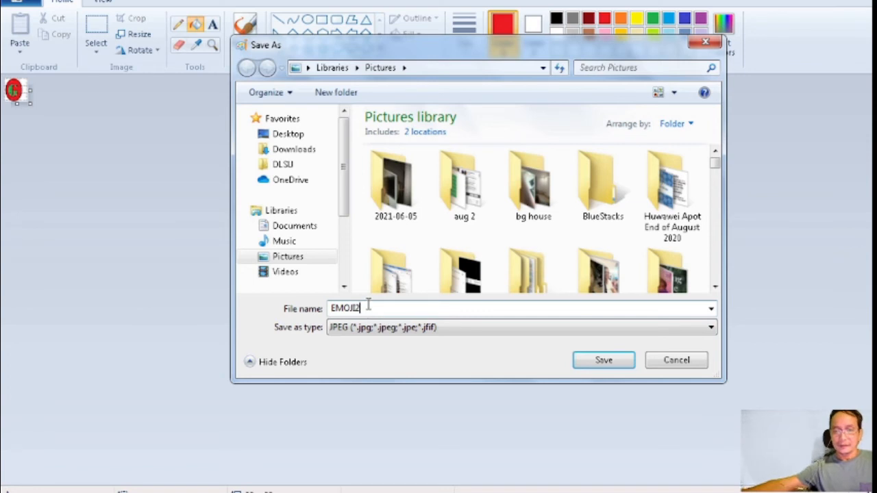
{"action": "left_click", "coordinate": [595, 362]}
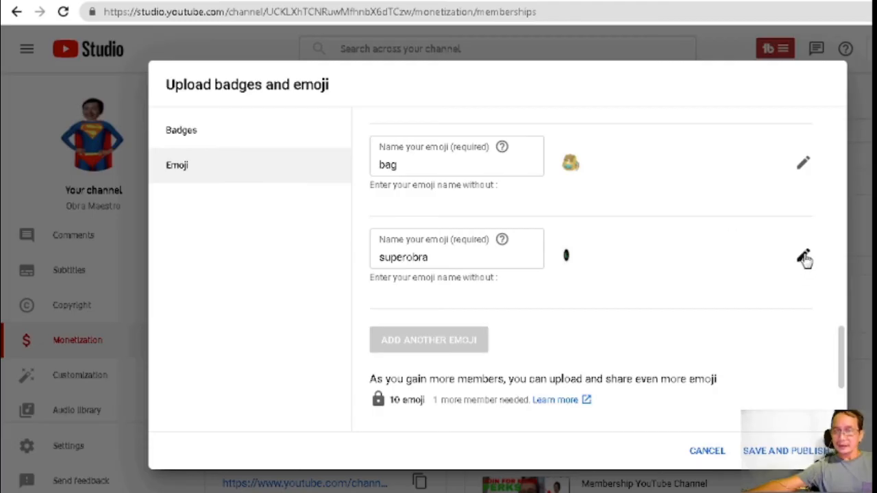
In YouTube Studio, replace the superobra emoji's image with EMOJI2 from the Pictures library, and save and publish the change.
{"action": "left_click", "coordinate": [805, 259]}
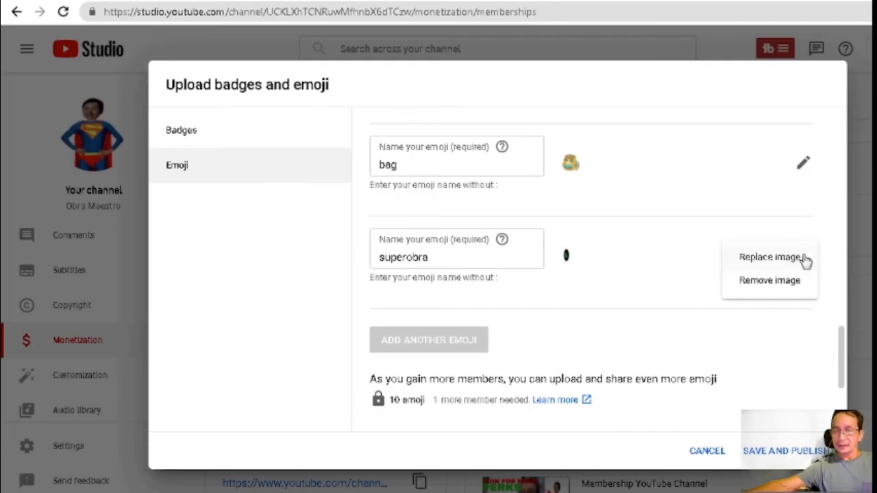
{"action": "left_click", "coordinate": [771, 257]}
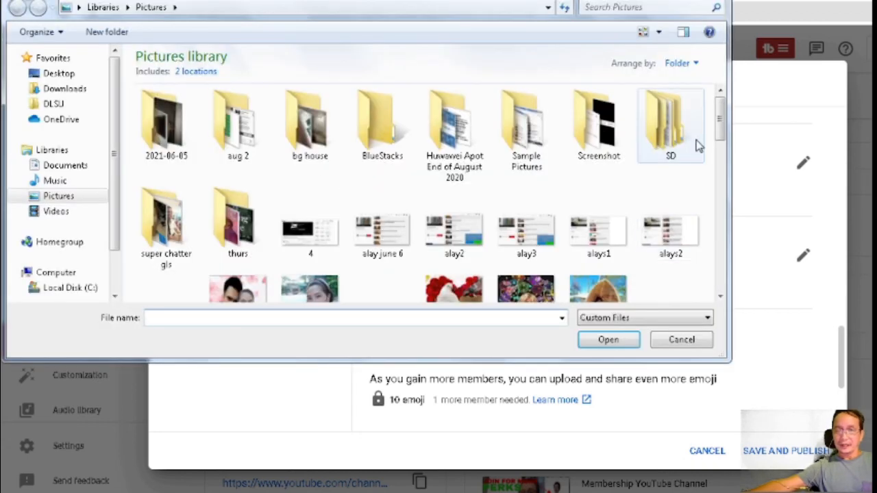
{"action": "left_click_drag", "start_coordinate": [735, 122], "coordinate": [738, 167]}
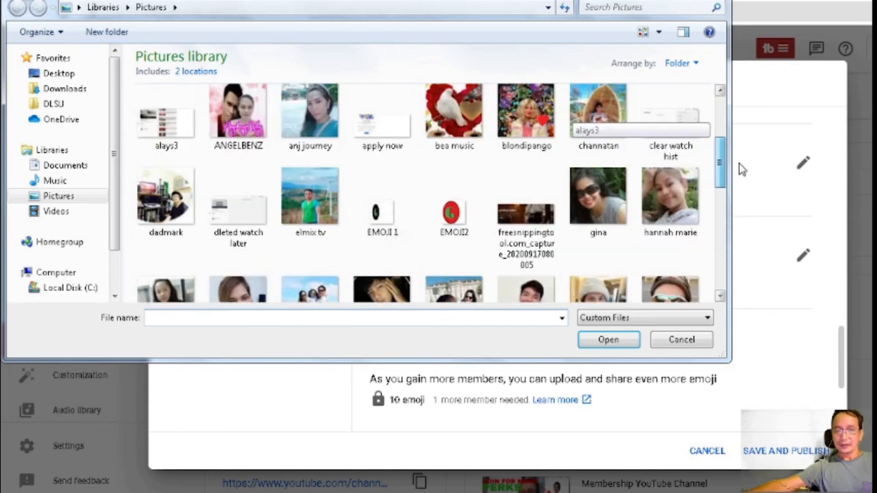
{"action": "left_click", "coordinate": [461, 211]}
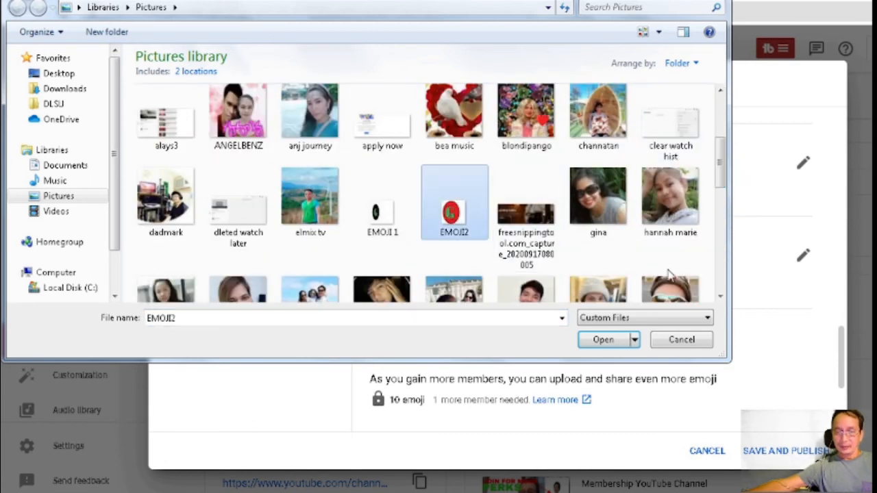
{"action": "left_click", "coordinate": [601, 341]}
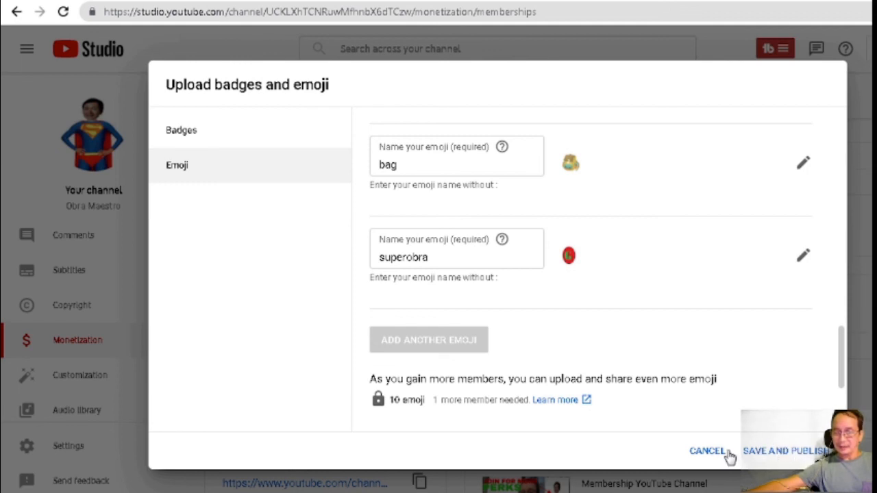
{"action": "left_click", "coordinate": [783, 452]}
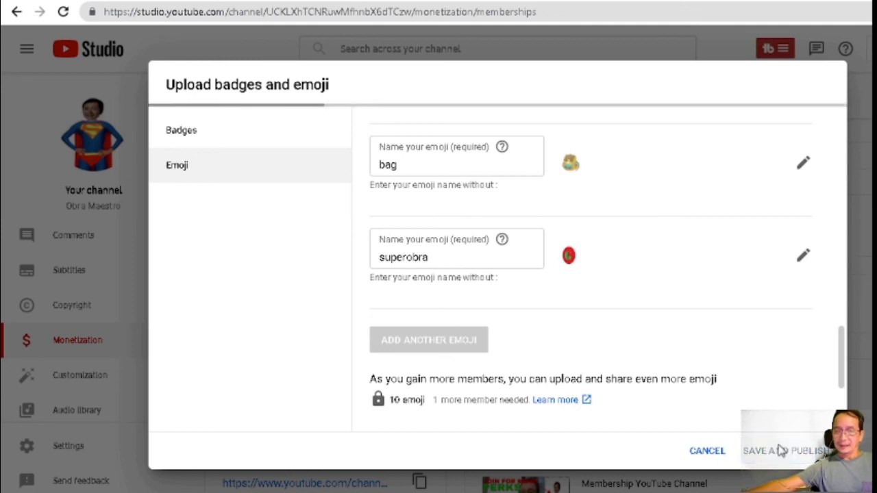